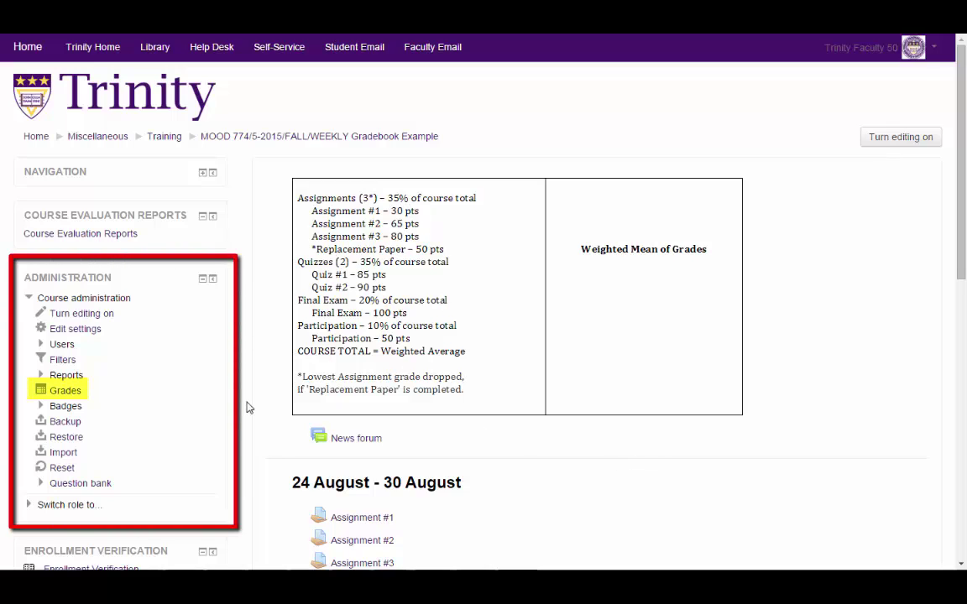
Open the Categories and items setup page of the course's gradebook
click(67, 391)
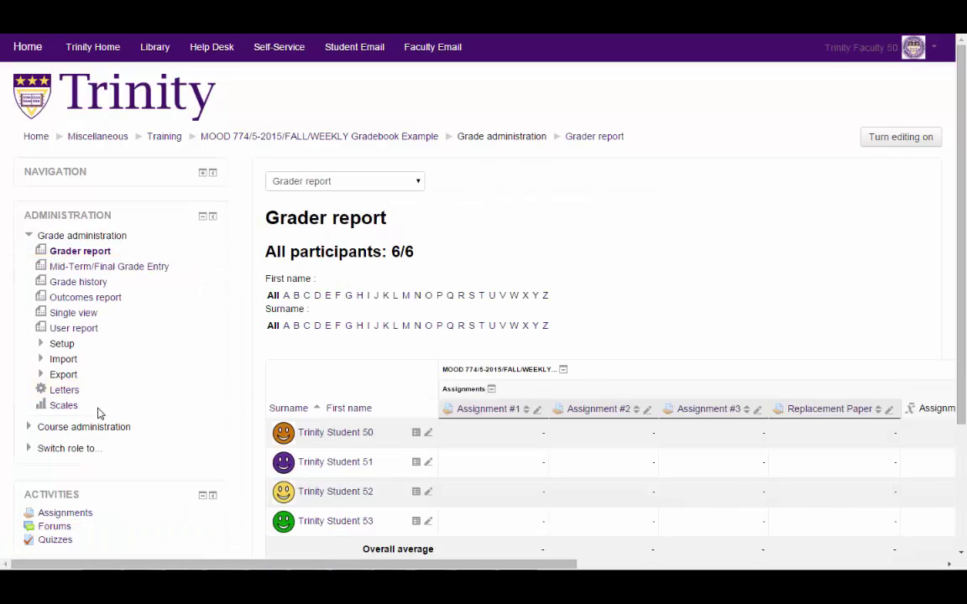
click(420, 184)
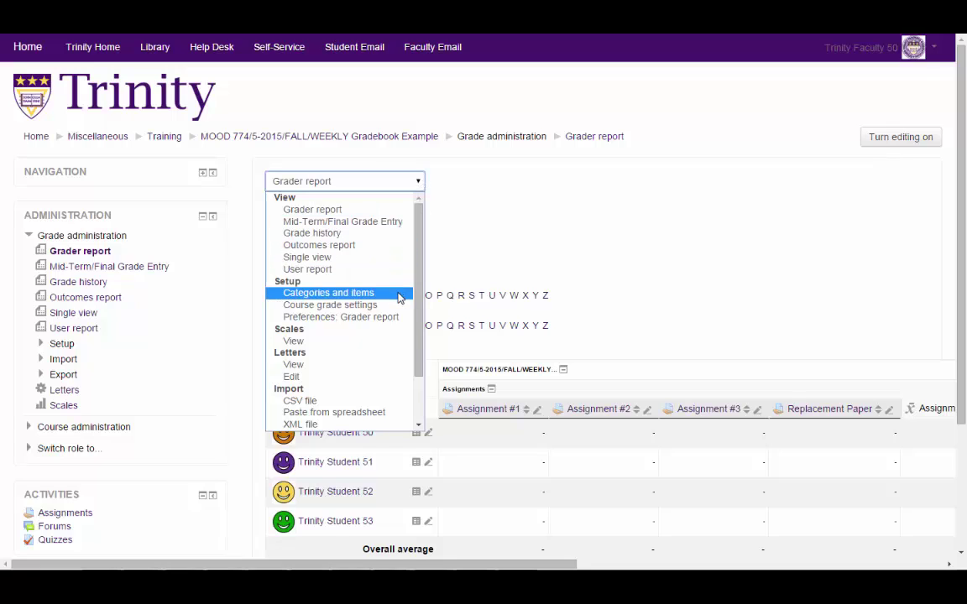
click(62, 344)
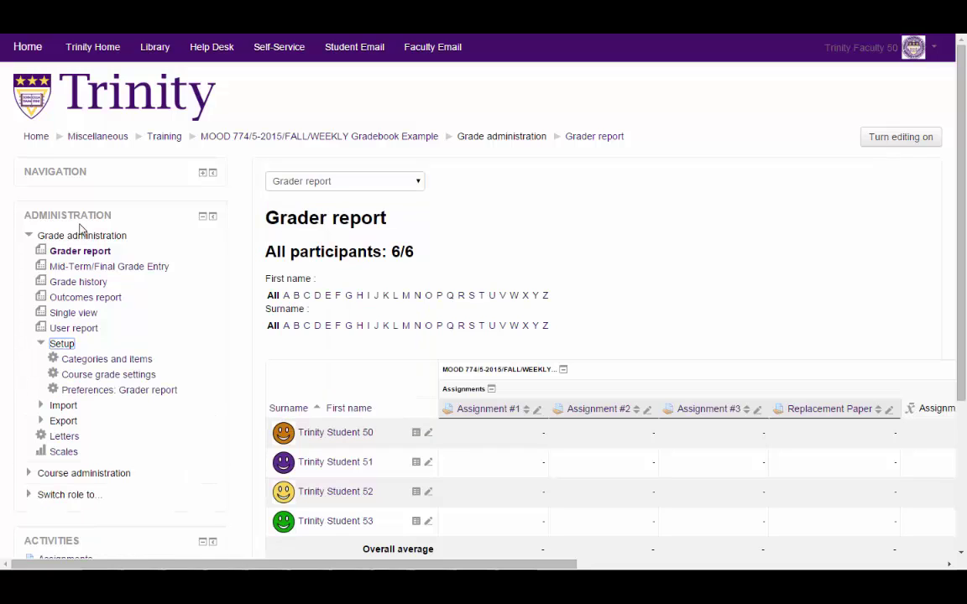
click(78, 359)
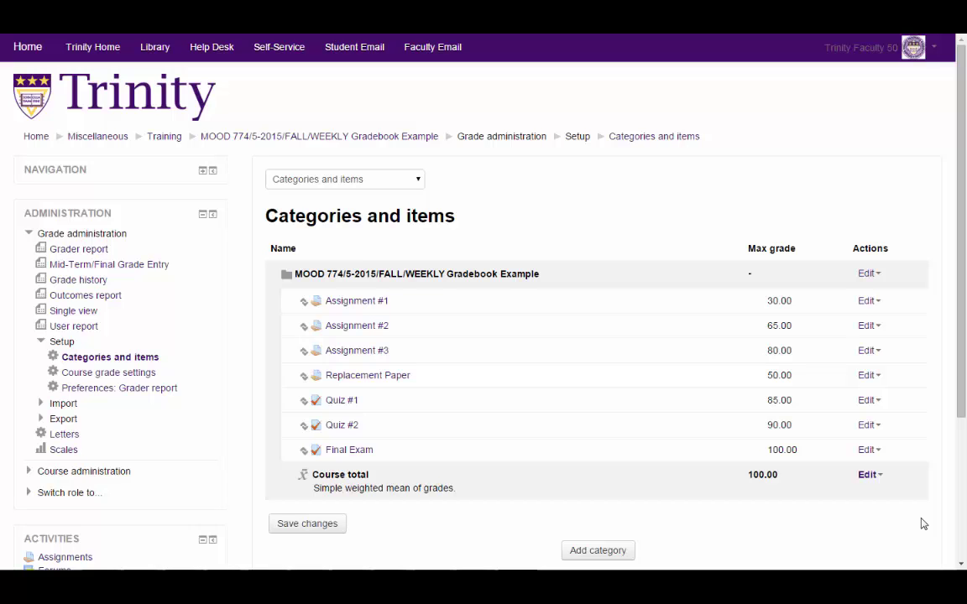
Add a grade item named Participation with a maximum grade of 50 and save it
drag(961, 333, 963, 379)
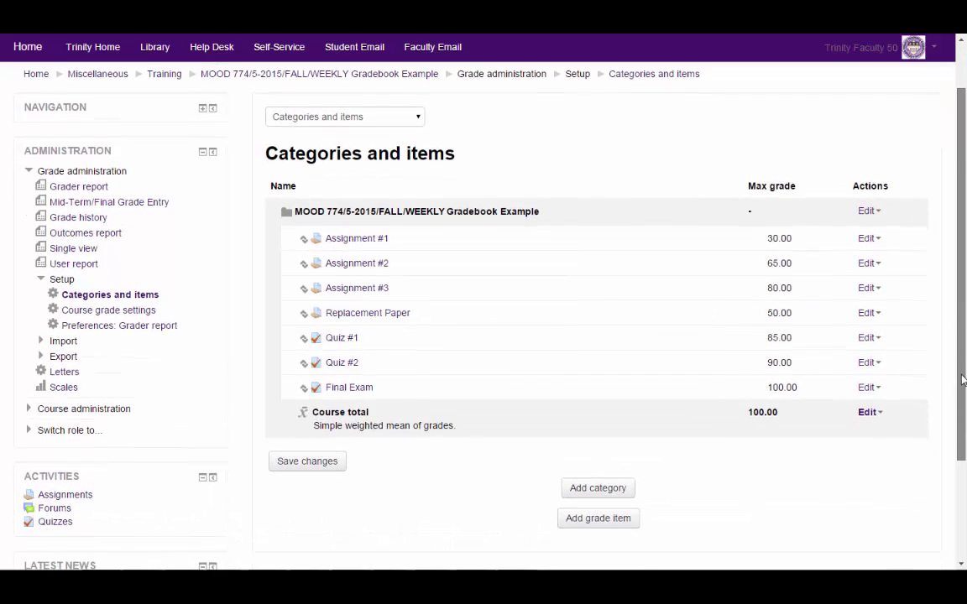
click(622, 519)
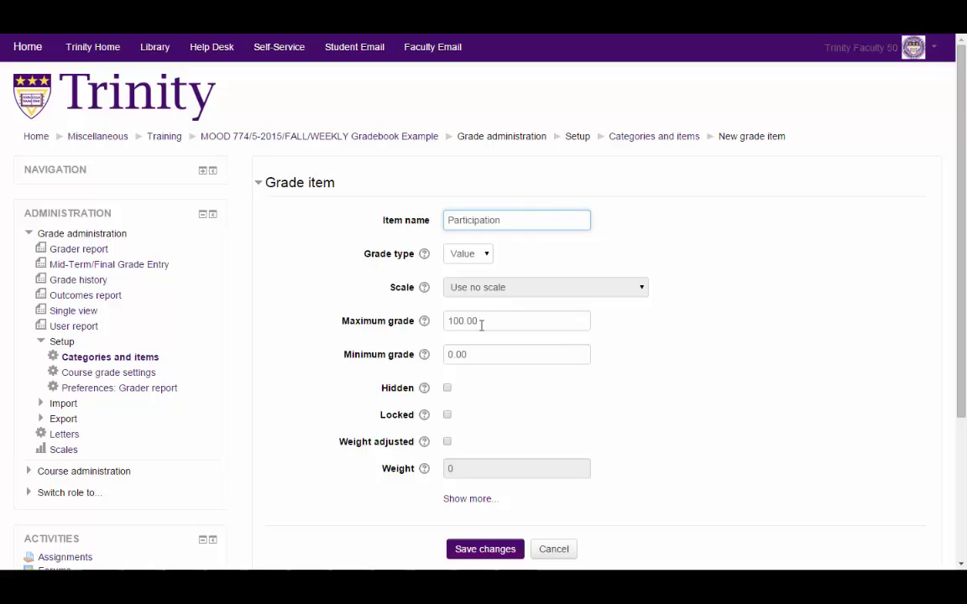
drag(461, 320, 438, 321)
text(5)
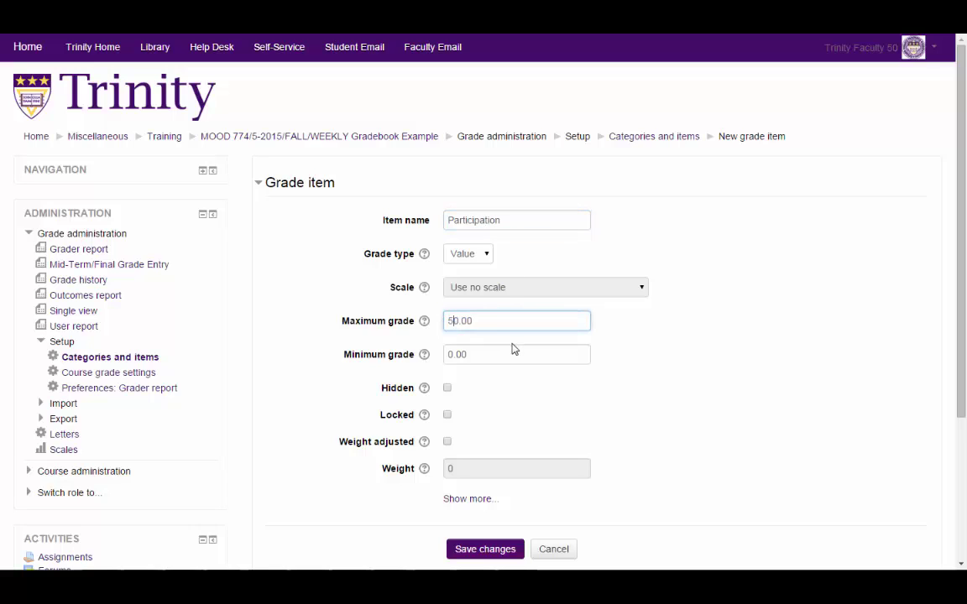
click(485, 549)
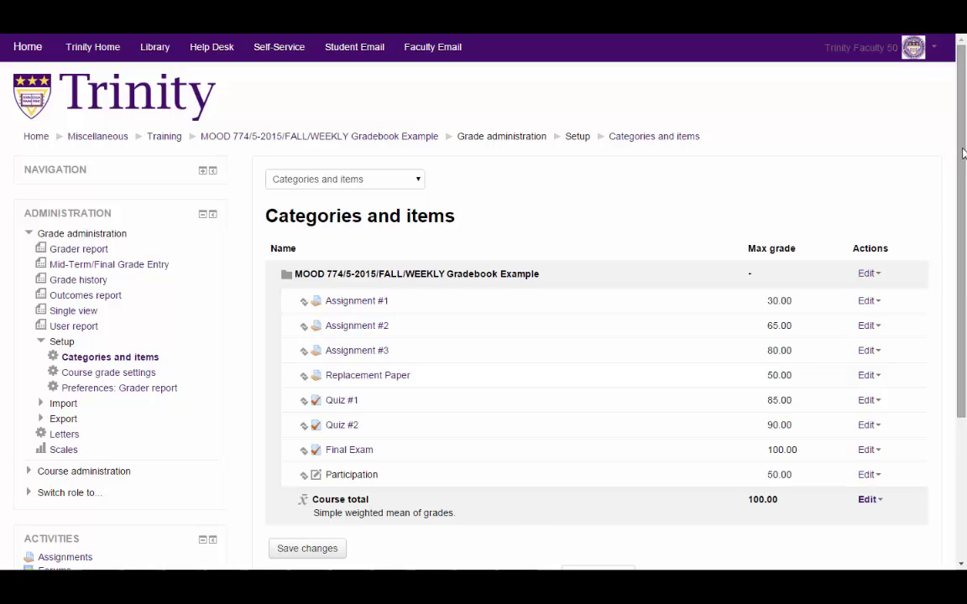
Add a grade category named Assignments, keeping its default settings, and save it
drag(961, 152, 963, 214)
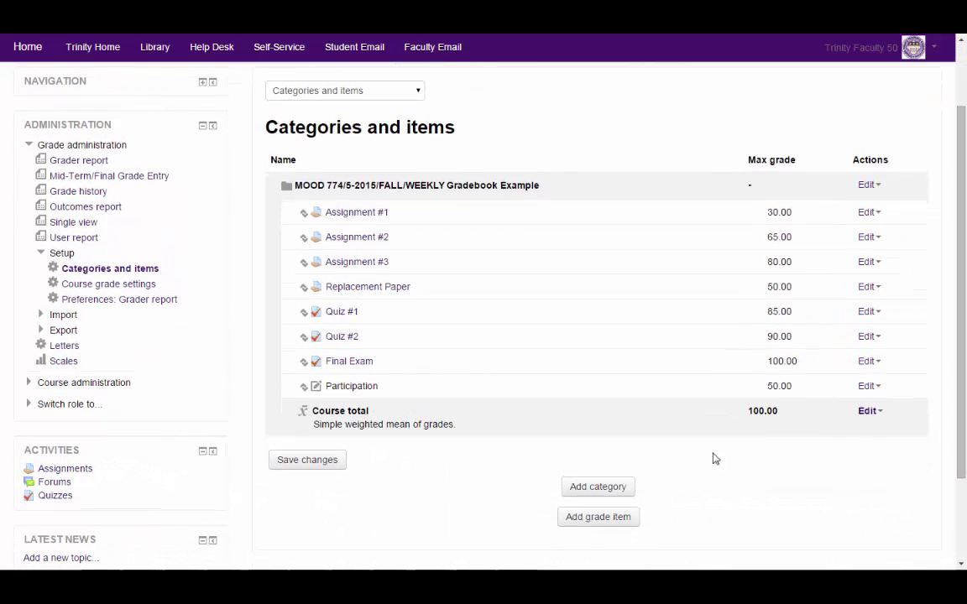
click(611, 494)
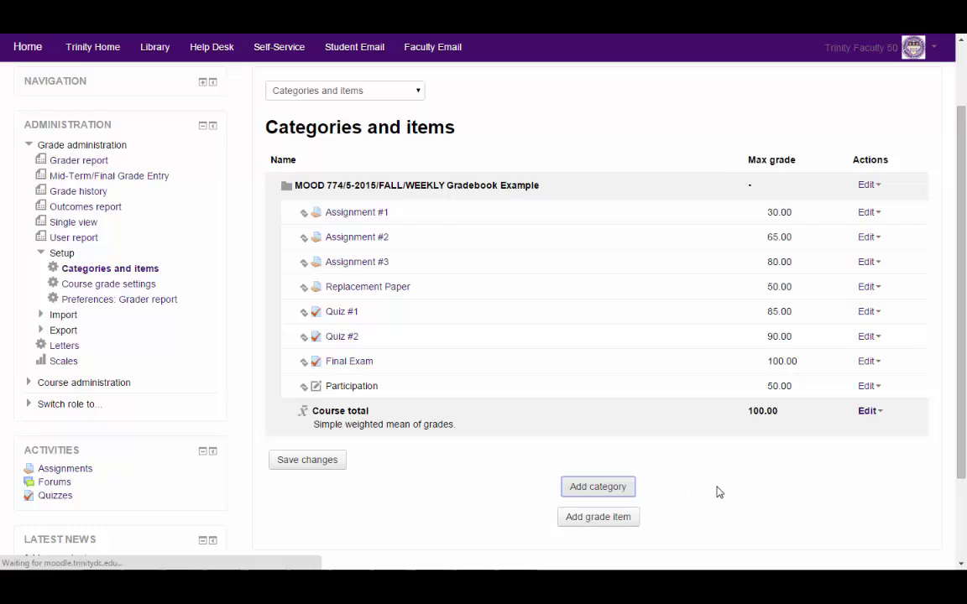
click(524, 229)
text(A)
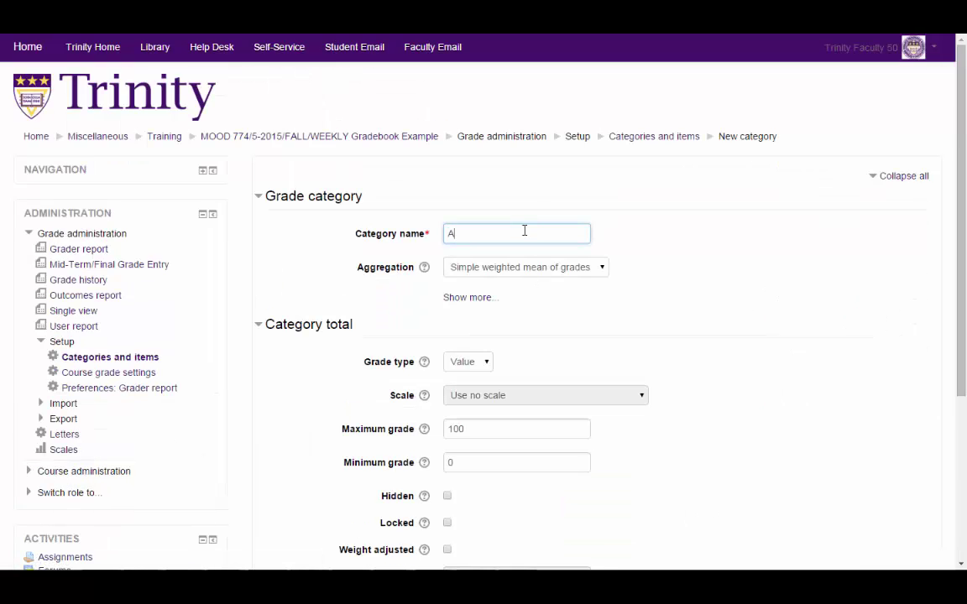
text(ssig)
text(ments)
scroll(541, 335, down, 3)
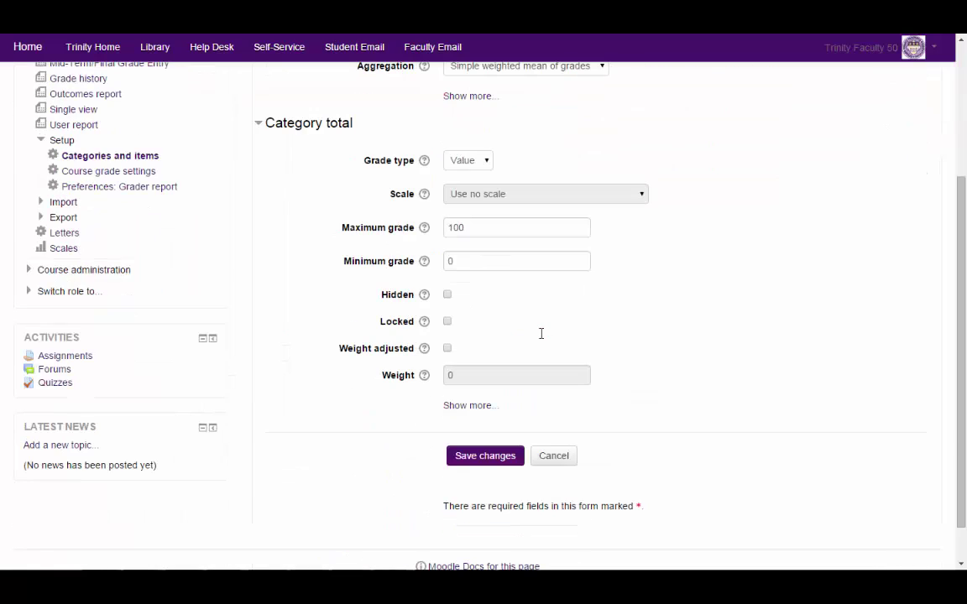
click(493, 456)
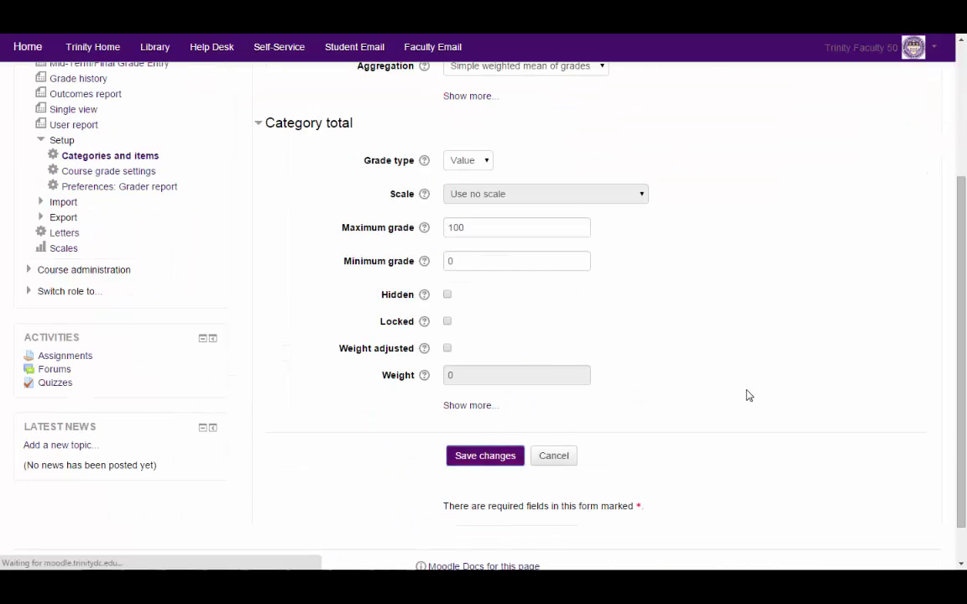
Add a second grade category named Quizzes with the default settings and save it
scroll(749, 396, down, 3)
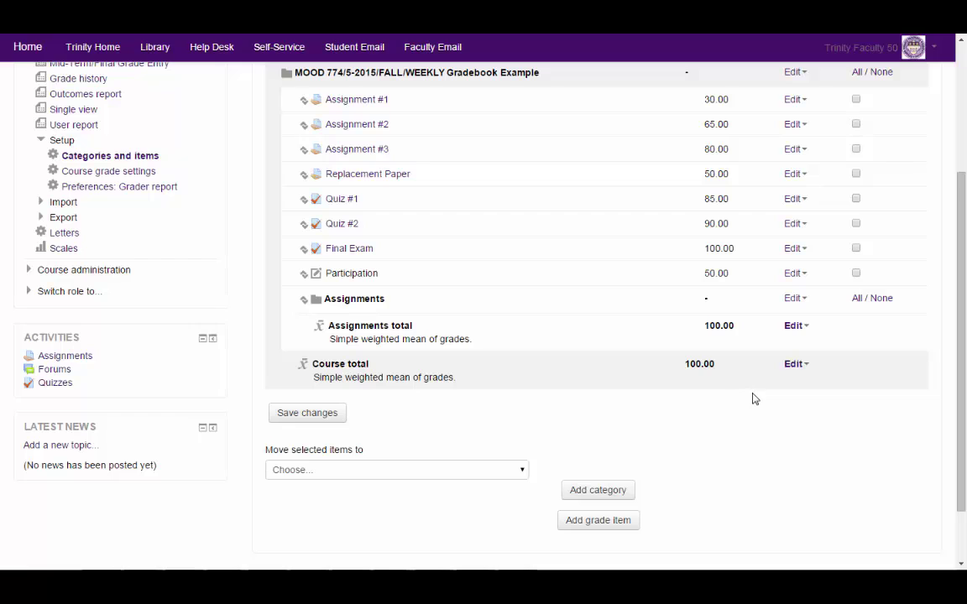
click(609, 491)
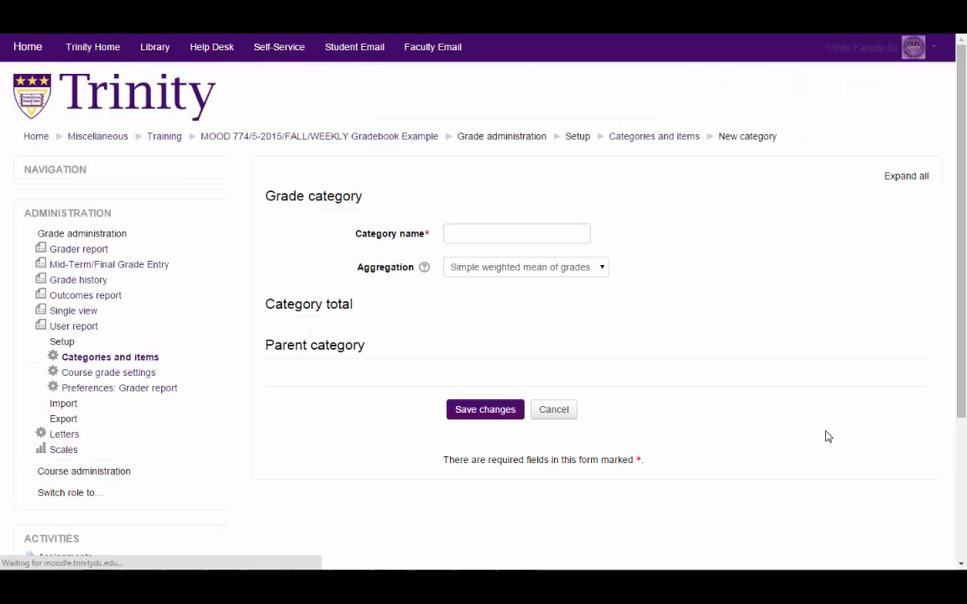
click(517, 231)
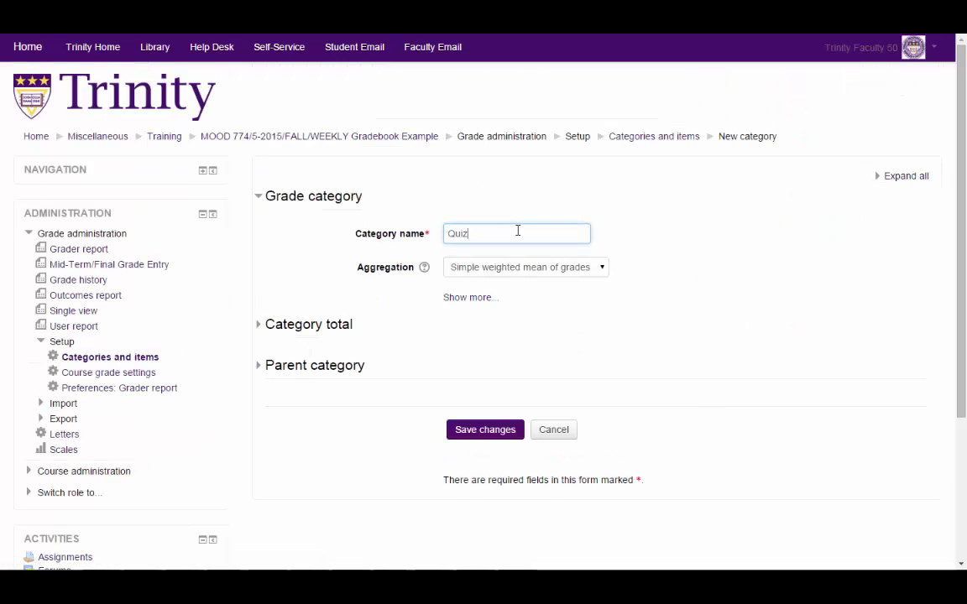
text(Quizzes)
click(485, 430)
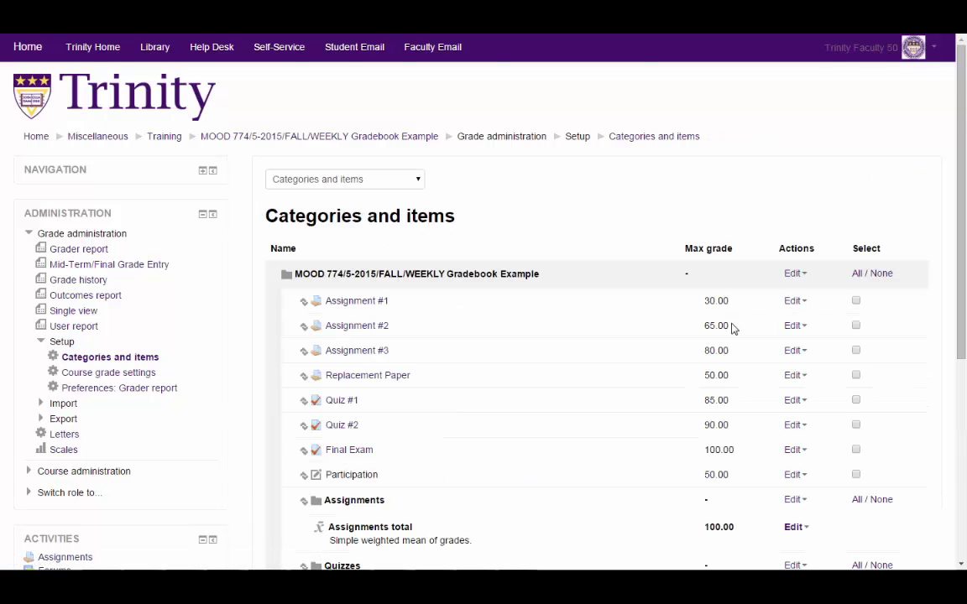
Select Assignment #1, Assignment #2, Assignment #3 and Replacement Paper and move them together into the Assignments category
scroll(732, 328, down, 3)
scroll(731, 328, down, 2)
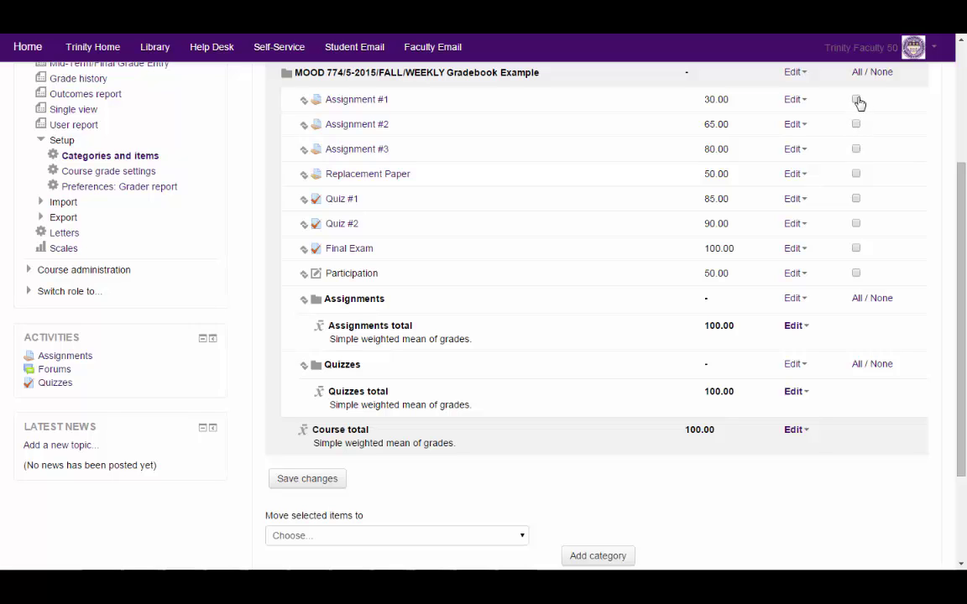
drag(963, 197, 962, 168)
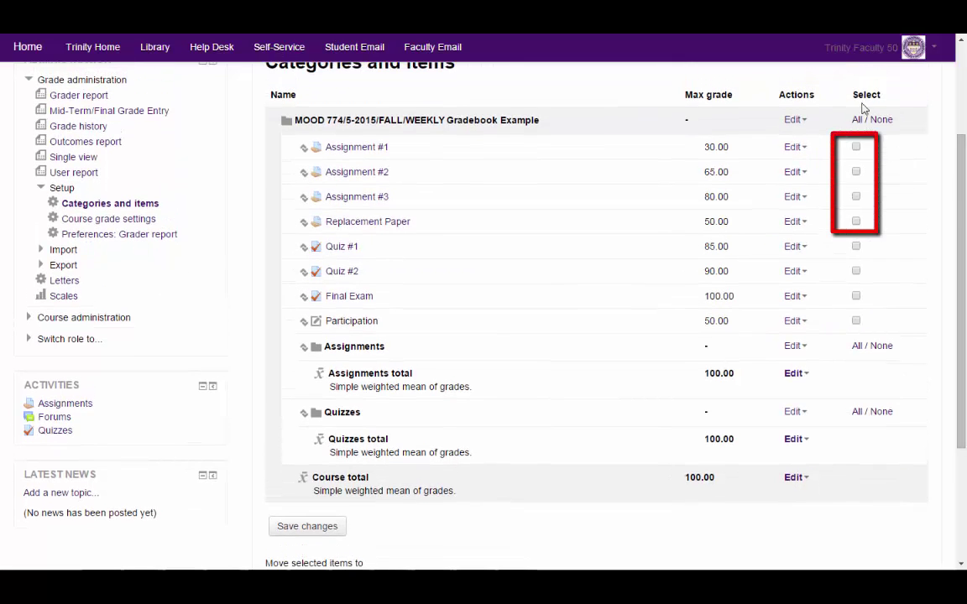
click(856, 147)
click(855, 171)
click(856, 196)
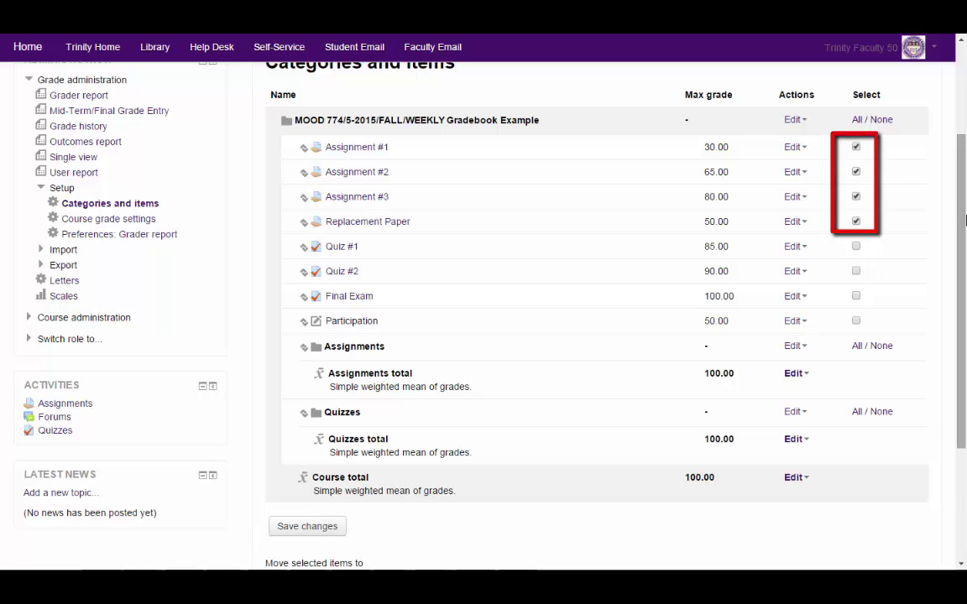
drag(963, 217, 964, 256)
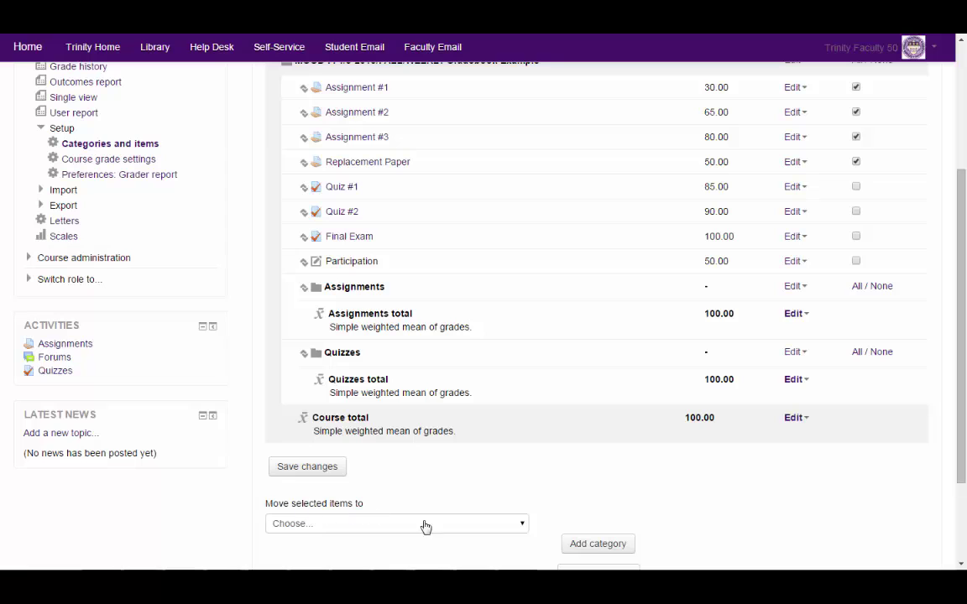
click(518, 526)
click(507, 500)
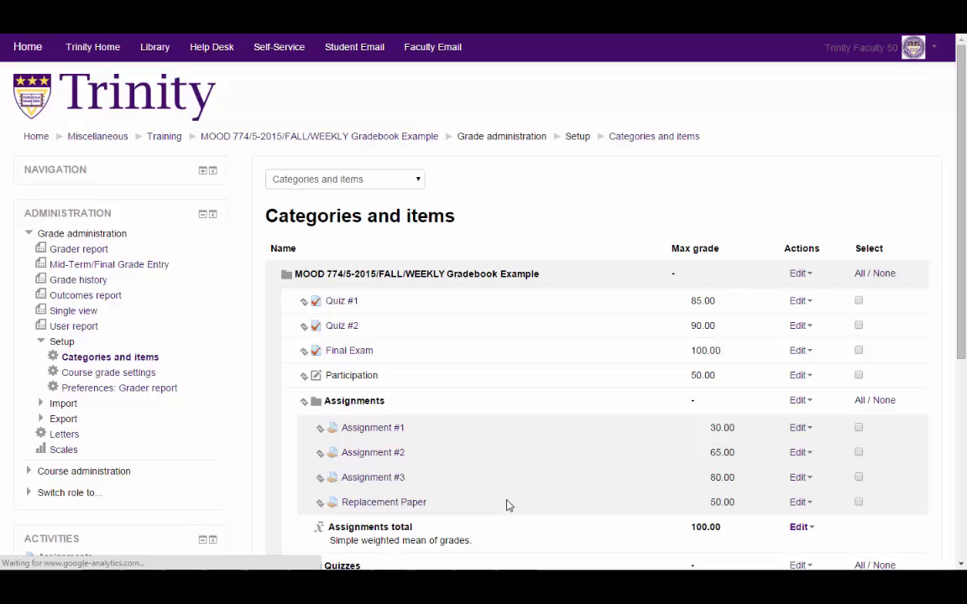
Move the Quiz #1 item individually into the empty Quizzes category
scroll(509, 506, down, 2)
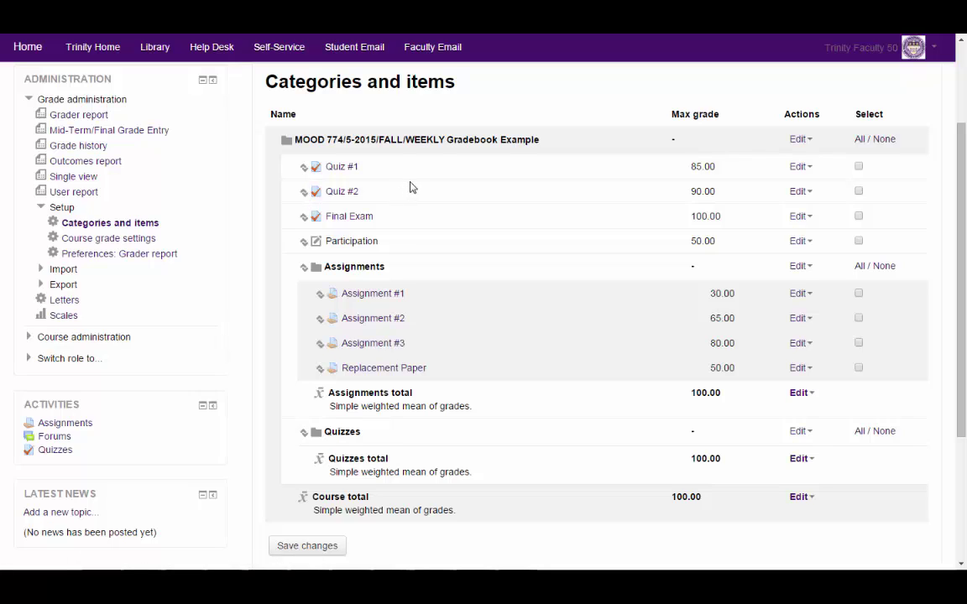
click(305, 171)
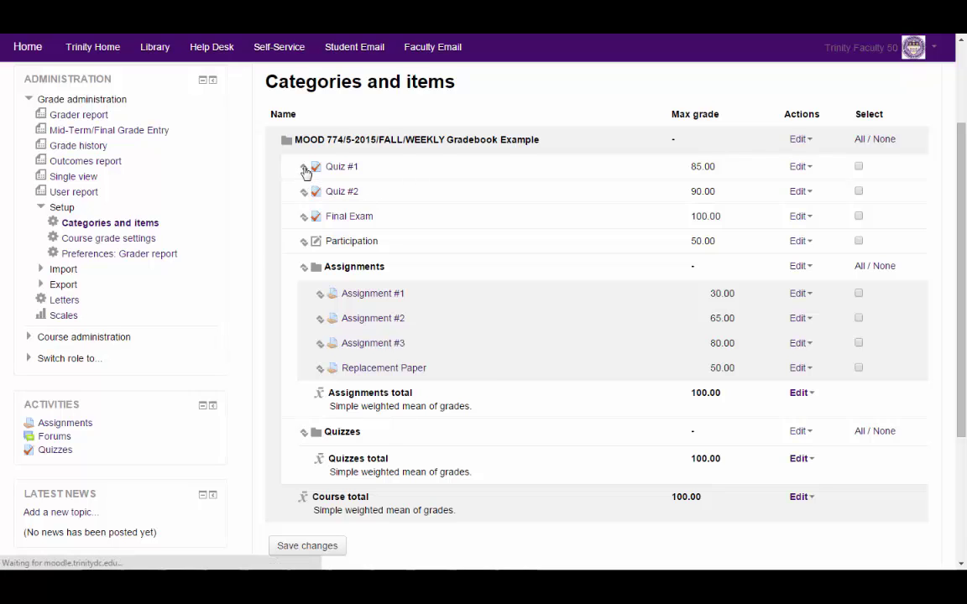
scroll(445, 314, down, 3)
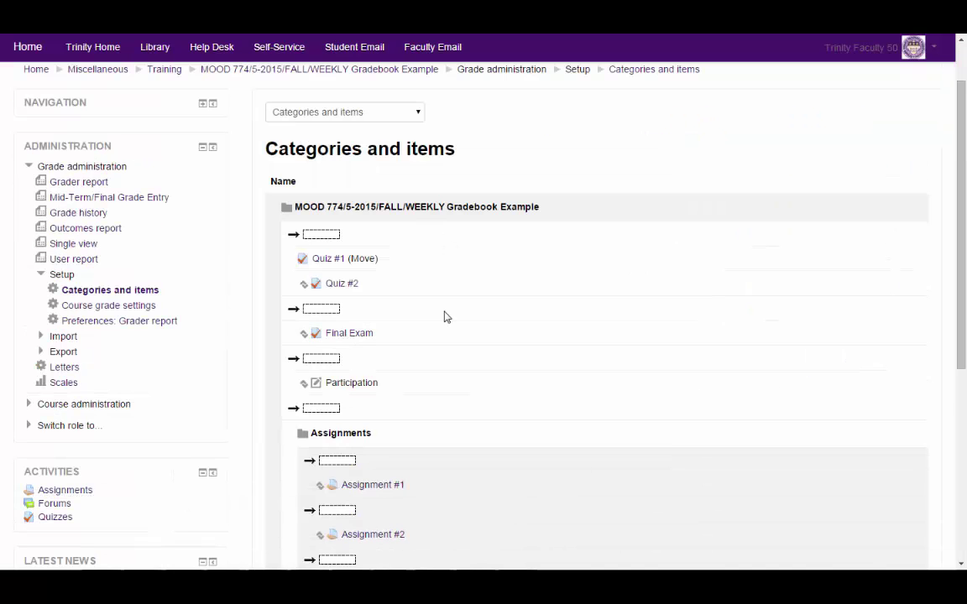
scroll(482, 310, down, 3)
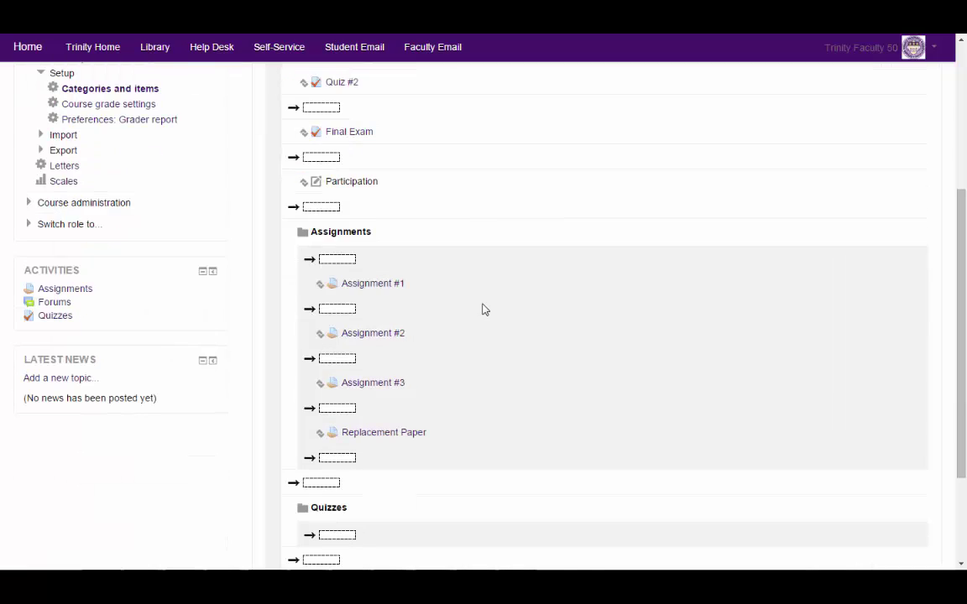
scroll(482, 310, down, 3)
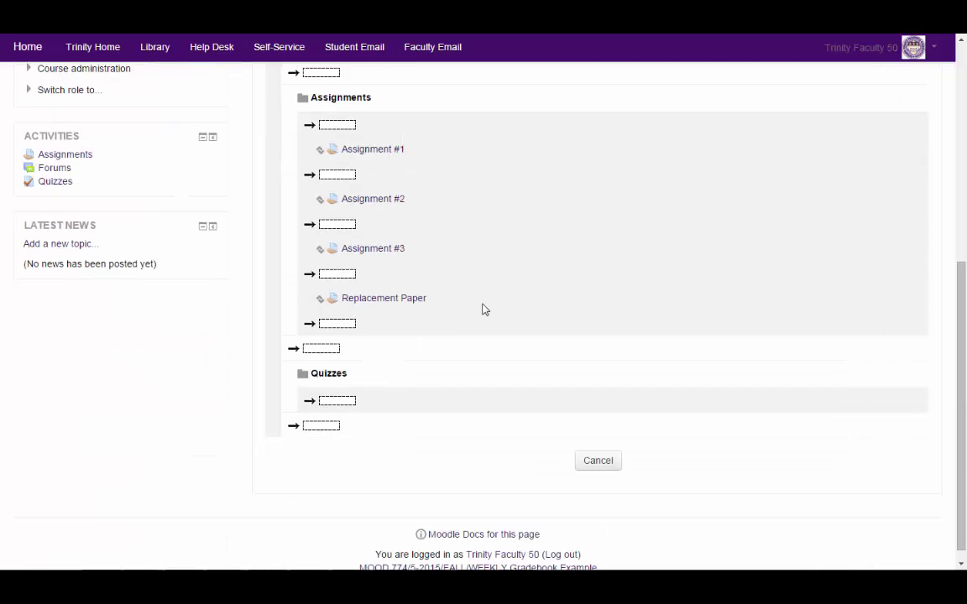
click(352, 404)
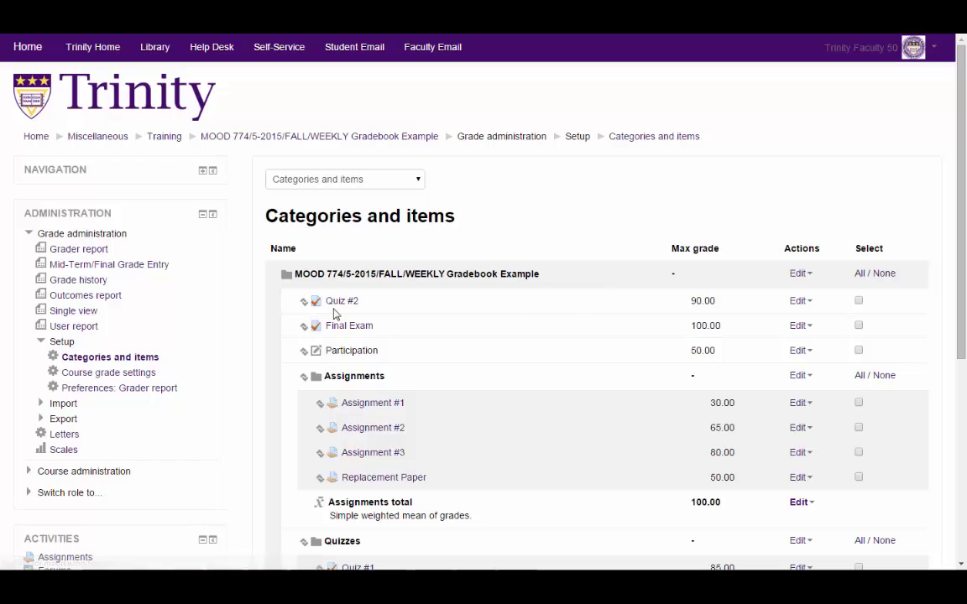
Move the Quiz #2 item into the Quizzes category, directly after Quiz #1
click(304, 304)
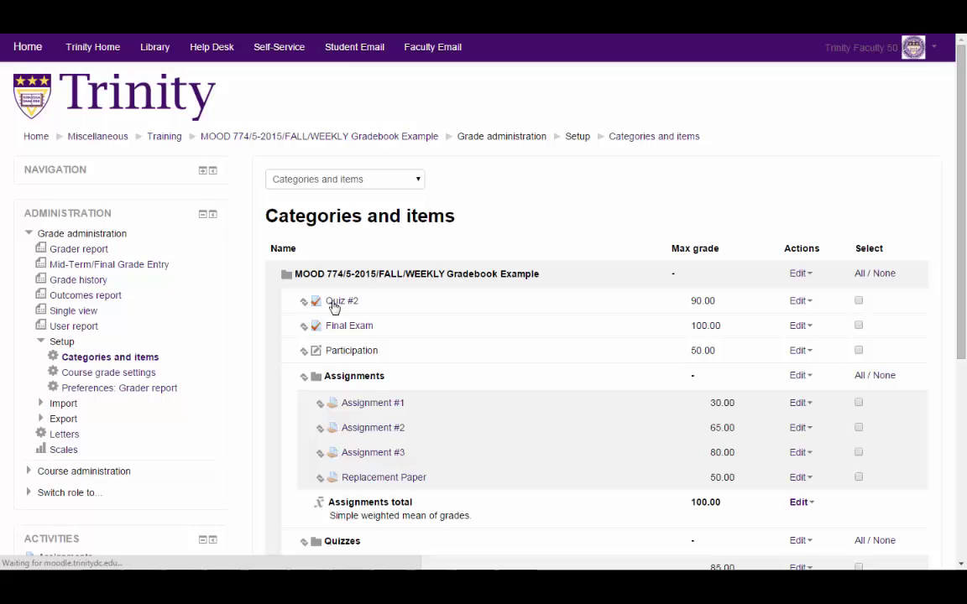
scroll(374, 309, down, 5)
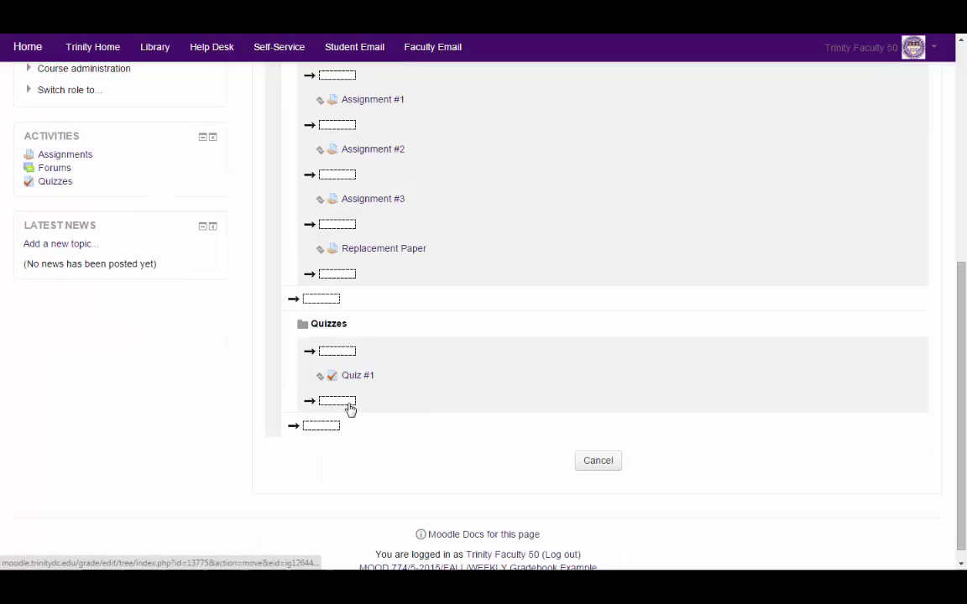
click(349, 405)
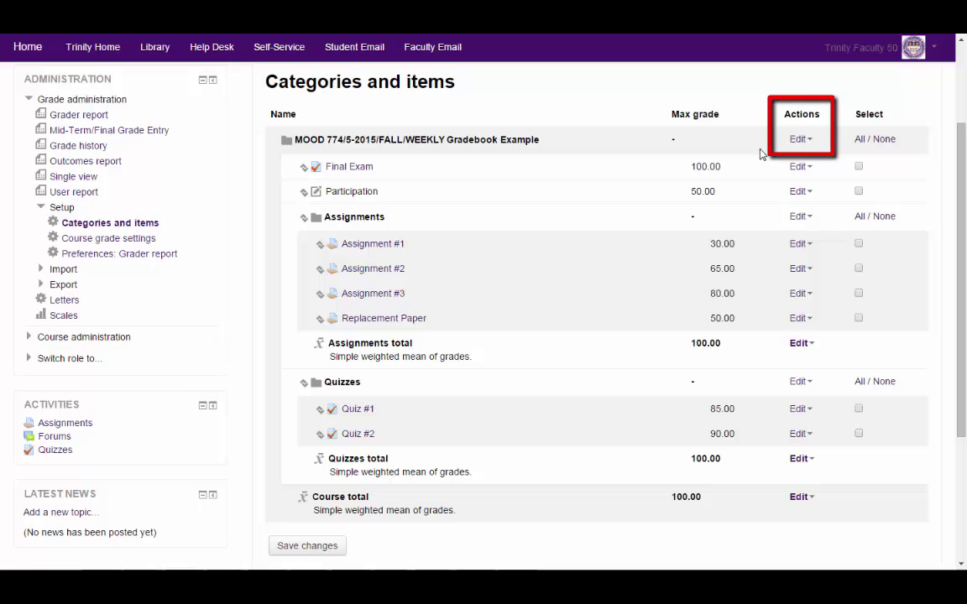
Change the aggregation of the top-level course category to Weighted mean of grades and save the change
click(808, 141)
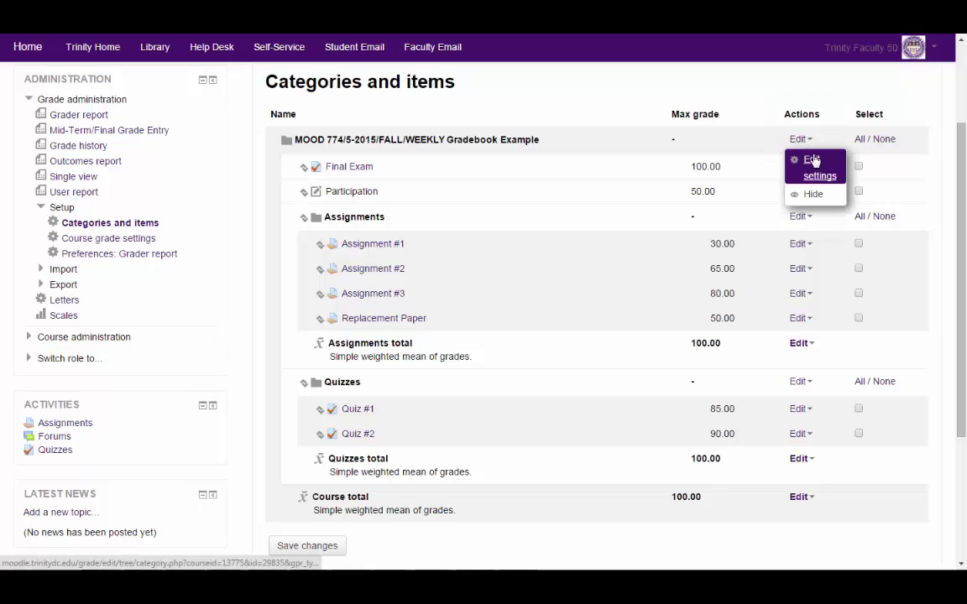
click(812, 161)
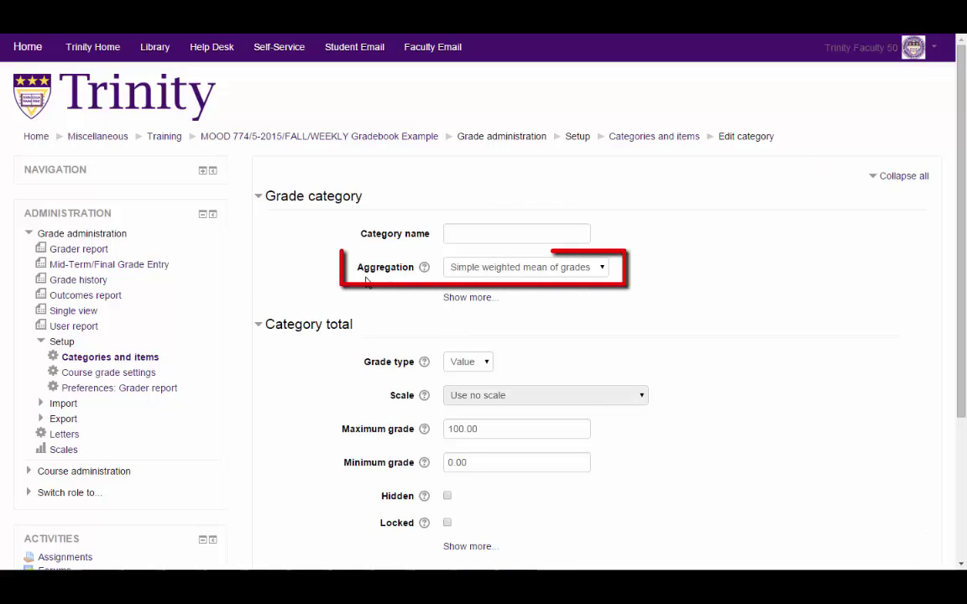
click(518, 271)
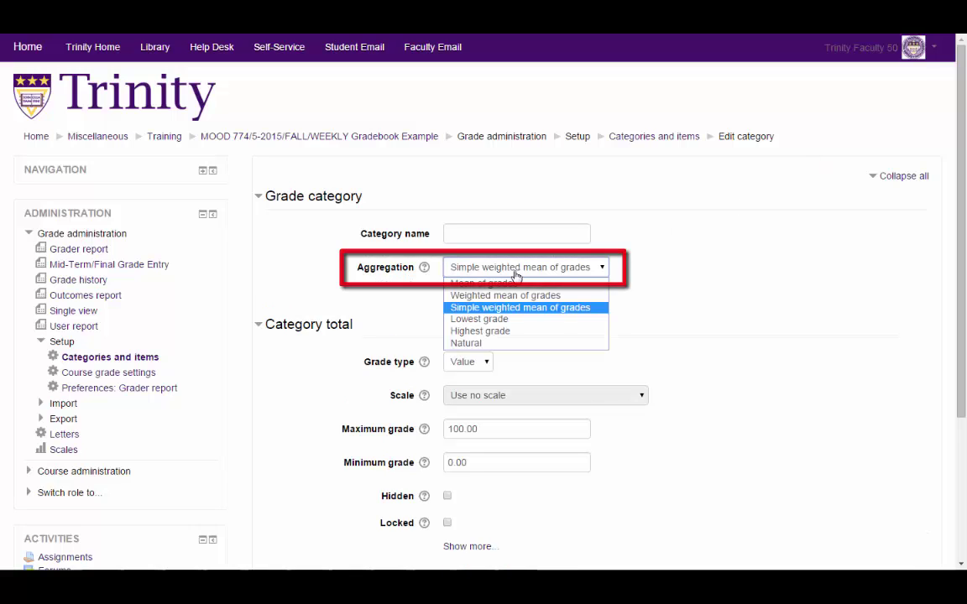
click(515, 297)
scroll(637, 291, down, 3)
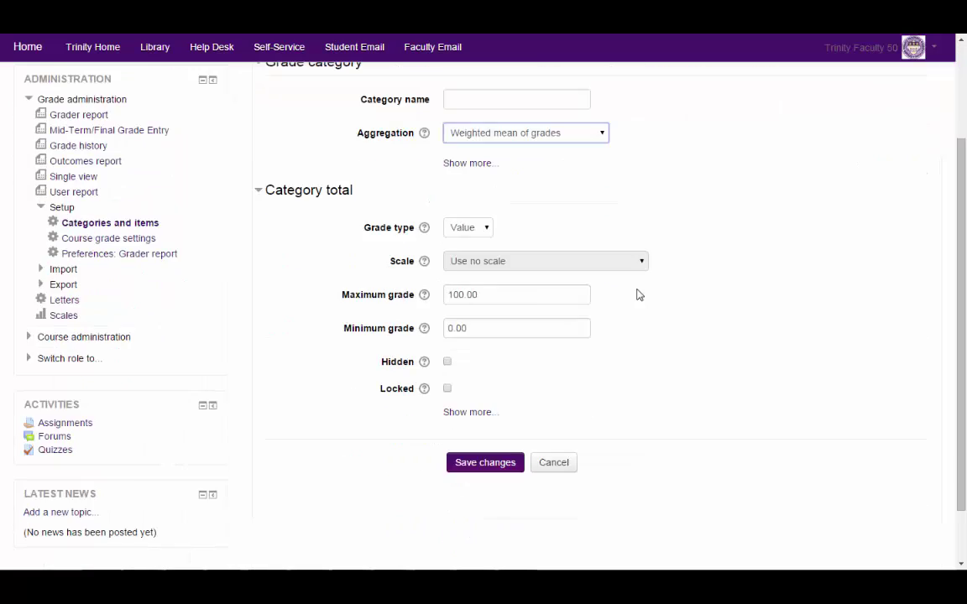
click(487, 395)
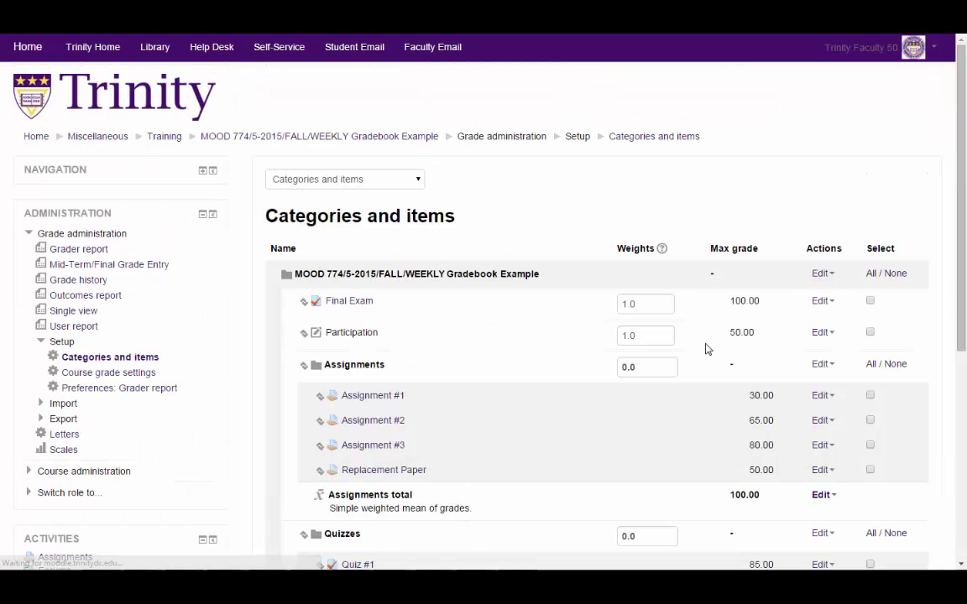
Enter decimal weights of .2 for Final Exam, .1 for Participation and .35 for the Assignments category
scroll(700, 340, down, 1)
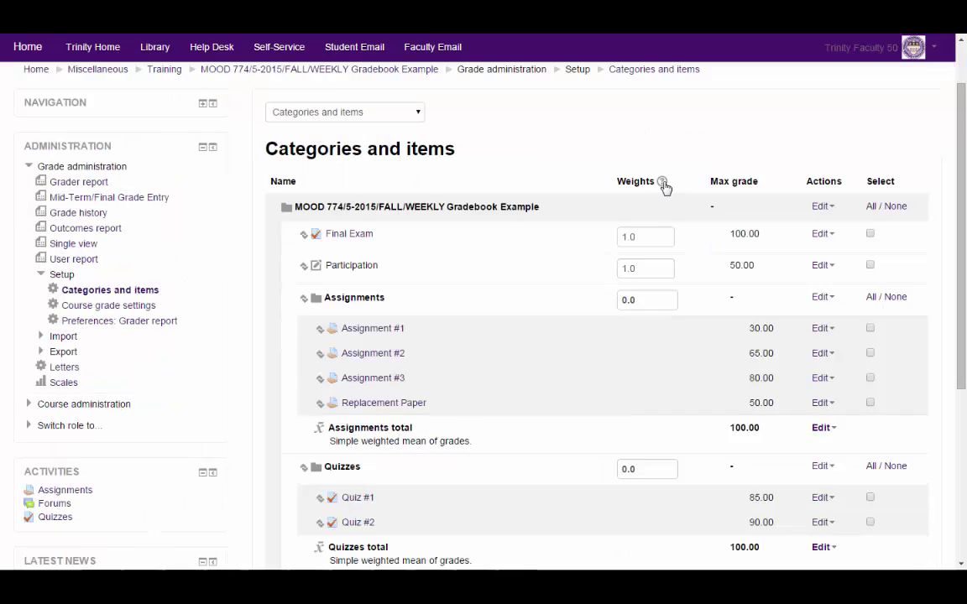
scroll(665, 186, down, 1)
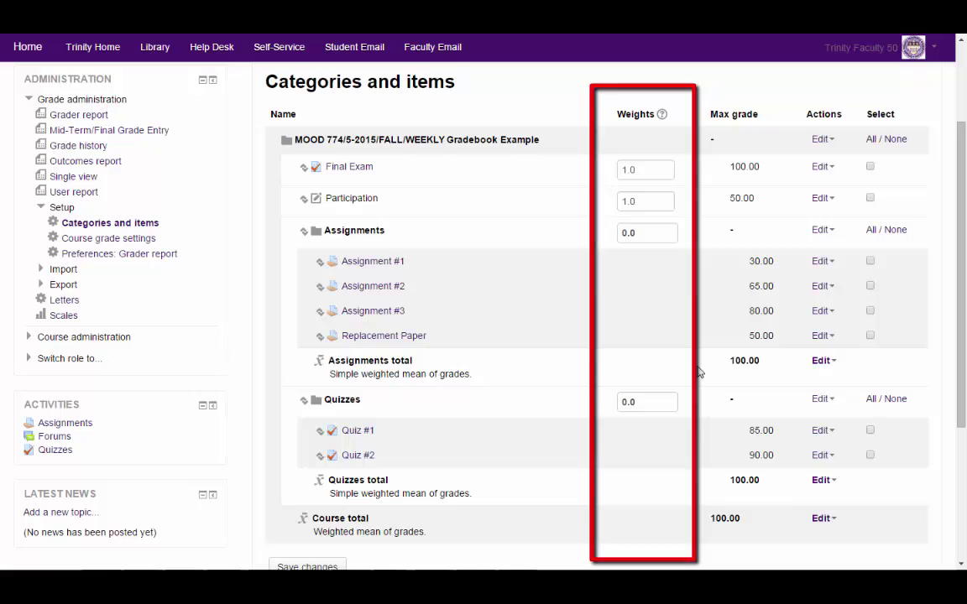
drag(643, 169, 619, 170)
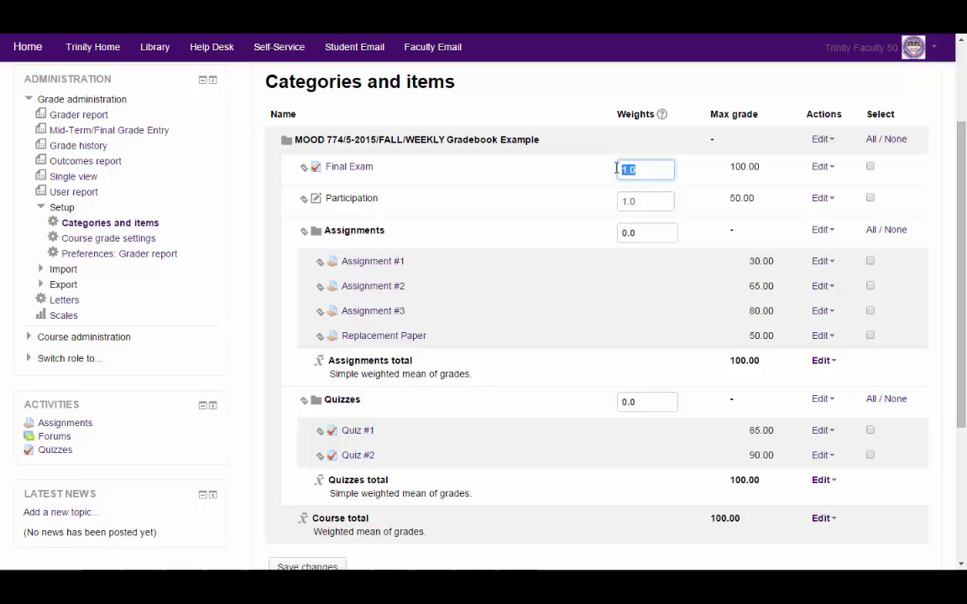
text(2)
drag(662, 201, 587, 239)
key(BackSpace)
text(.1)
text(.)
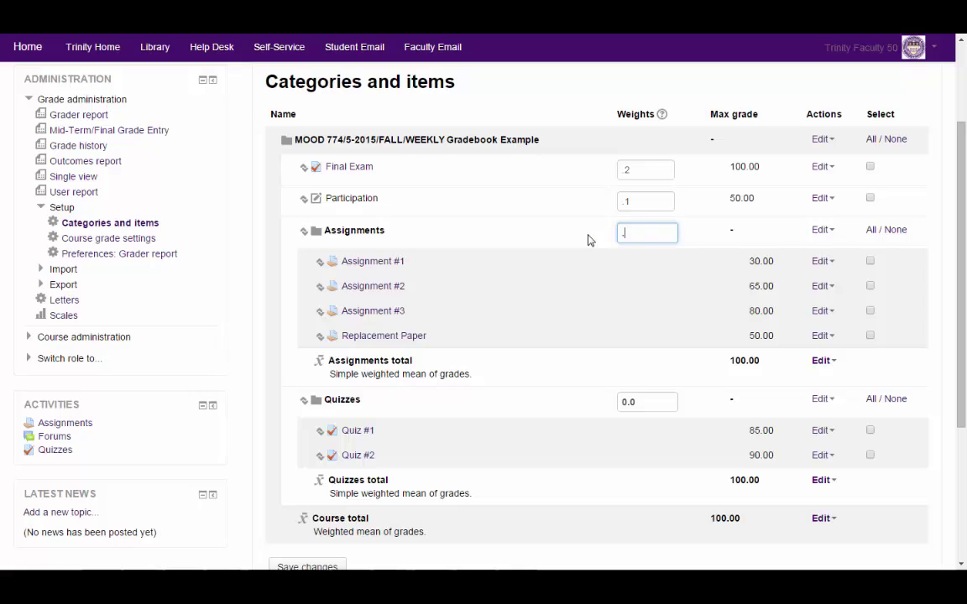
text(35)
Set the weight of Final Exam to 20 and the weight of Participation to 10
drag(642, 169, 597, 168)
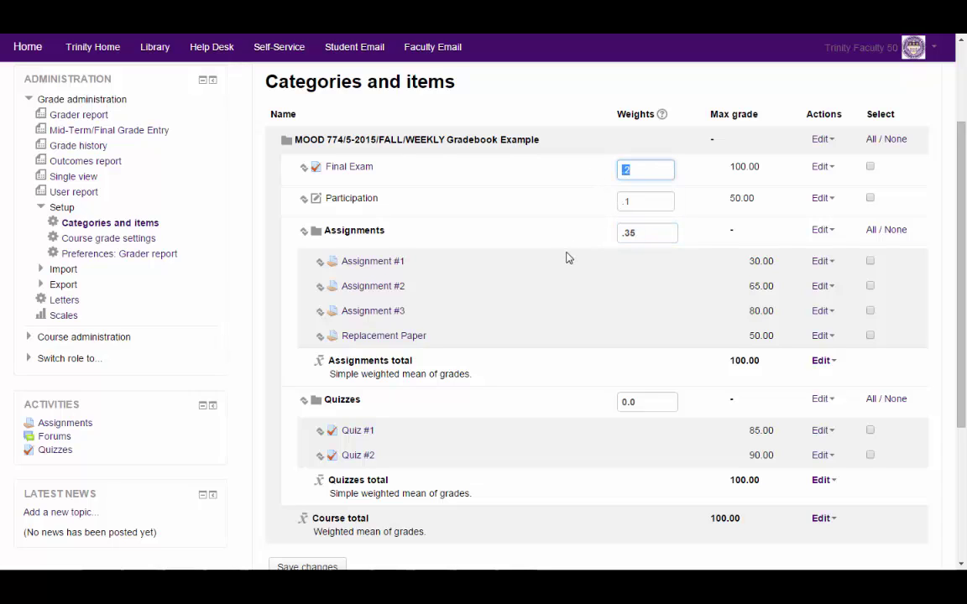
text(20)
key(Tab)
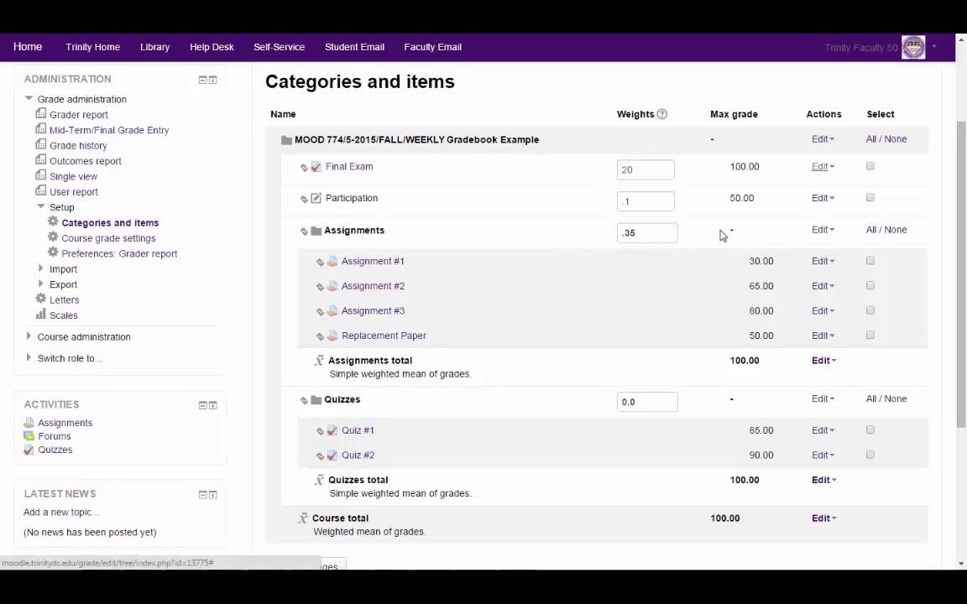
drag(663, 201, 582, 201)
text(10)
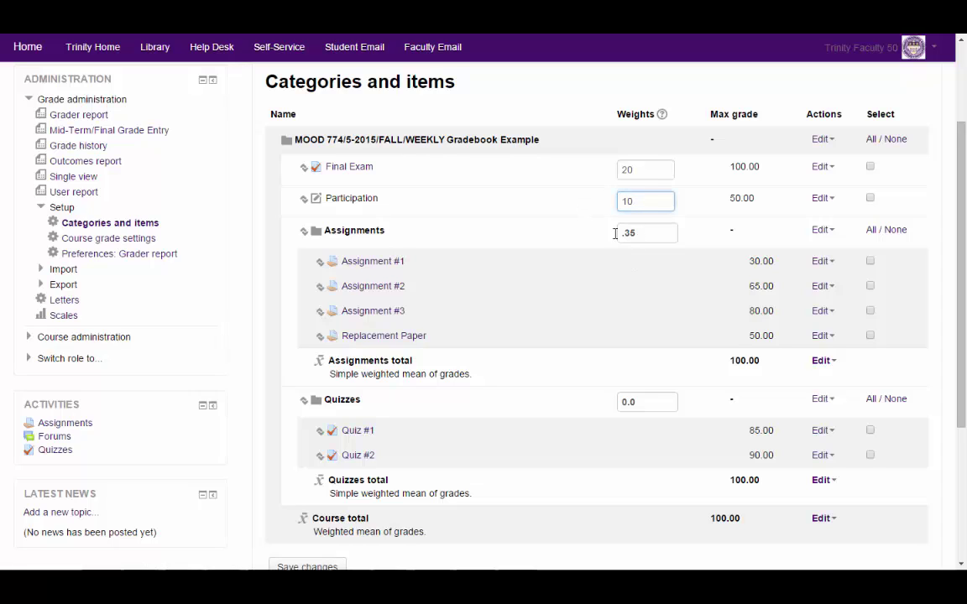
Set the weights of the Assignments and Quizzes categories to 35 each and save the changes
drag(662, 232, 581, 248)
text(35)
drag(643, 401, 576, 403)
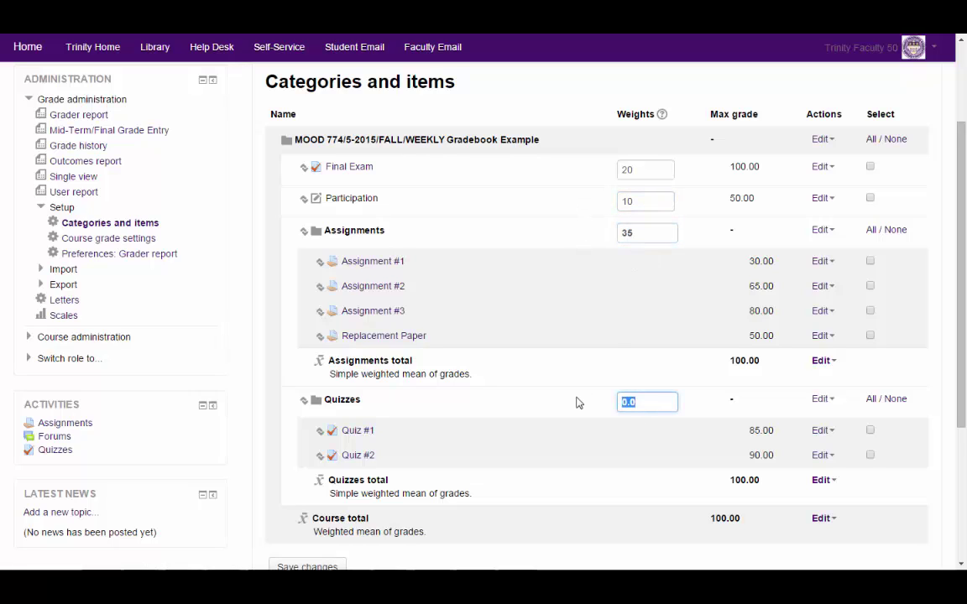
text(35)
drag(963, 203, 963, 222)
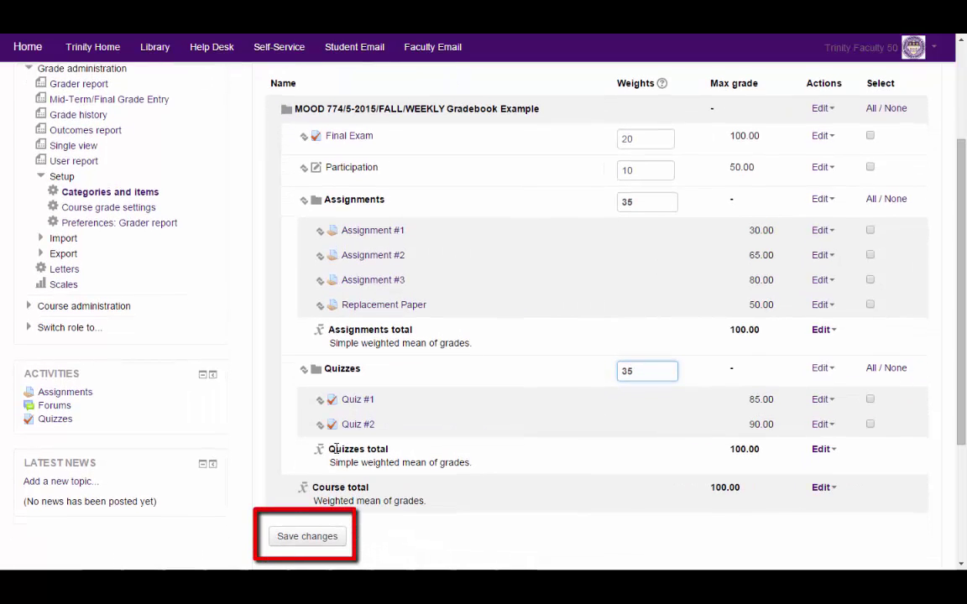
click(317, 542)
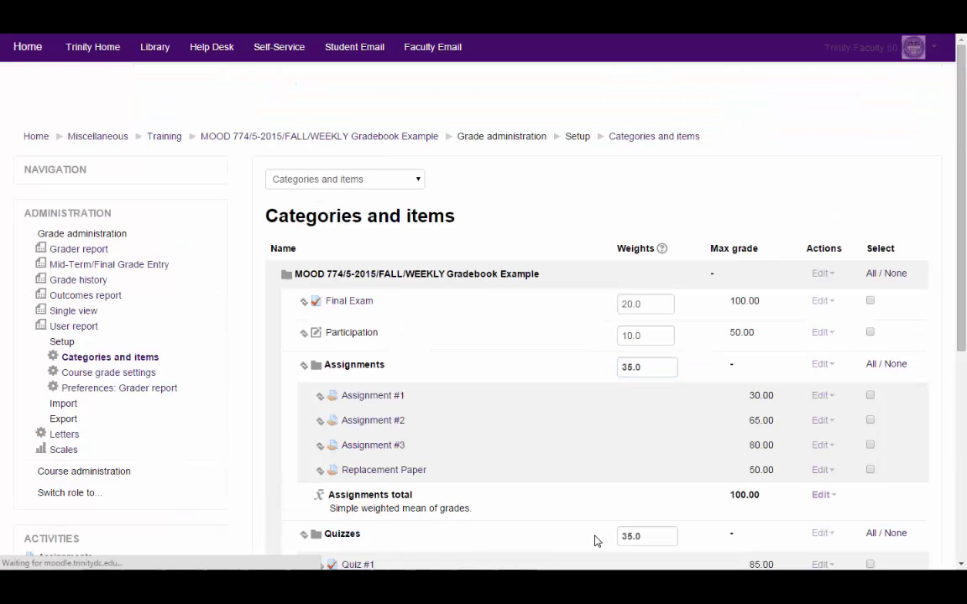
In the Assignments category's settings, set the number of lowest grades to drop to 1
drag(963, 186, 962, 270)
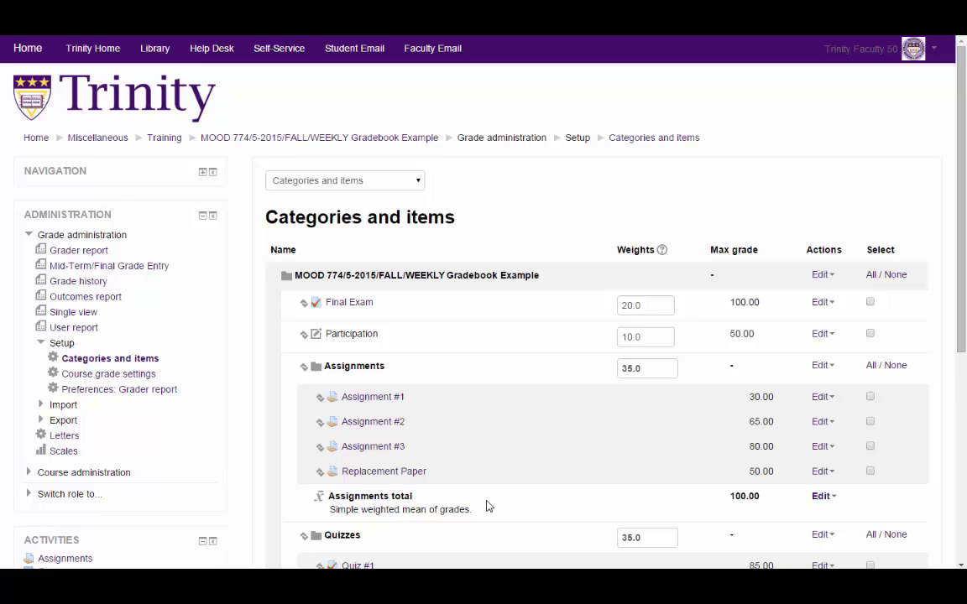
click(832, 371)
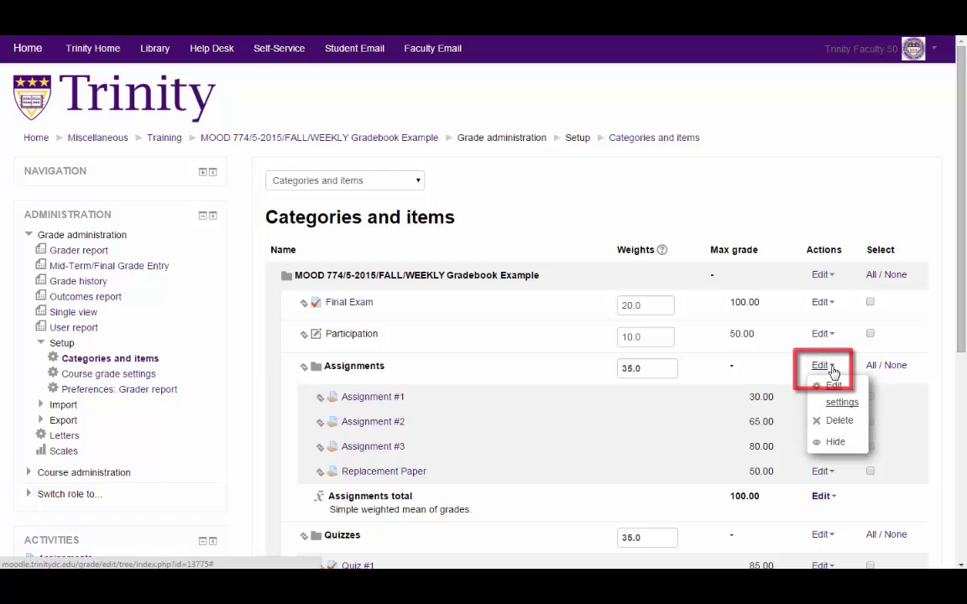
click(839, 391)
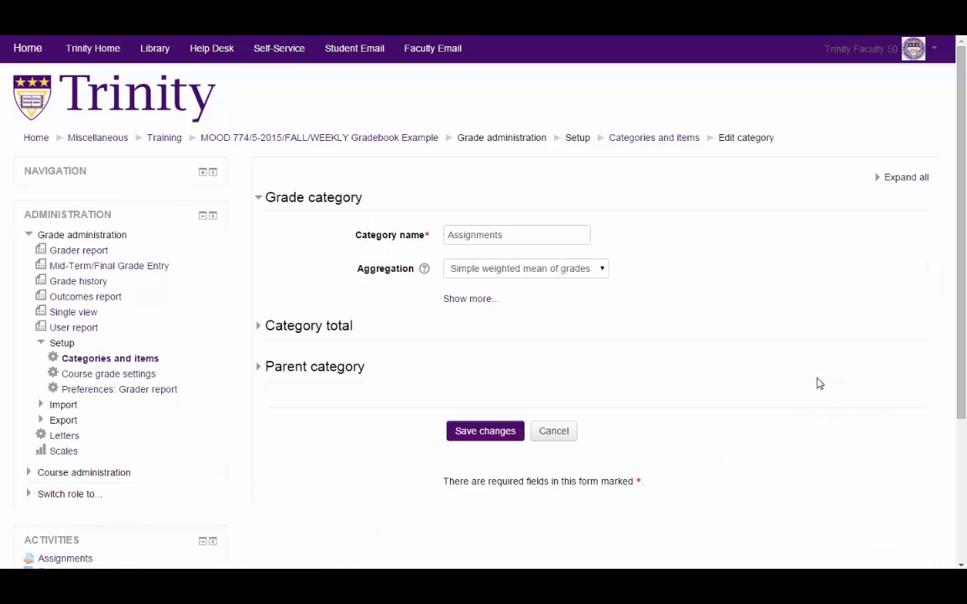
click(472, 304)
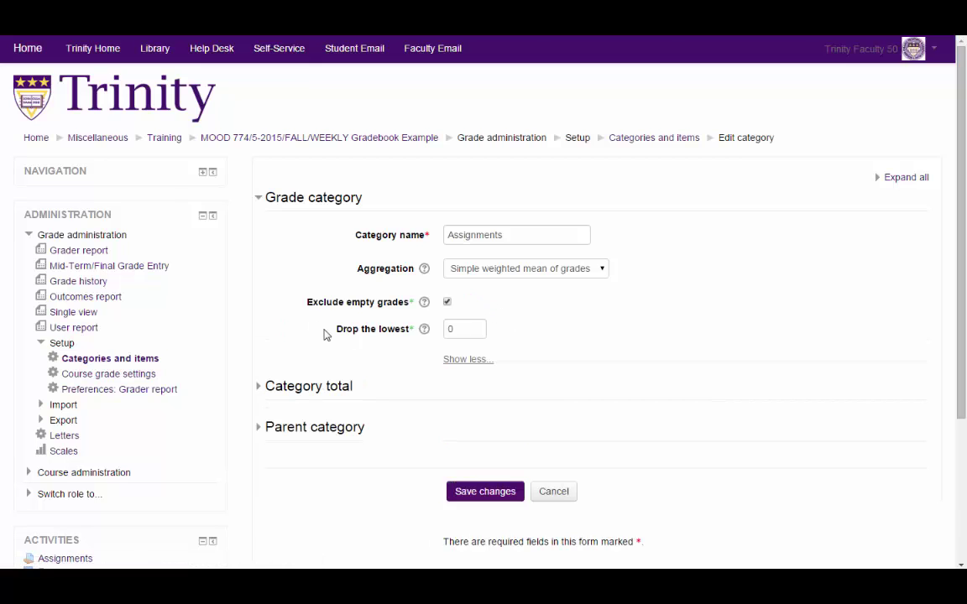
drag(467, 329, 423, 330)
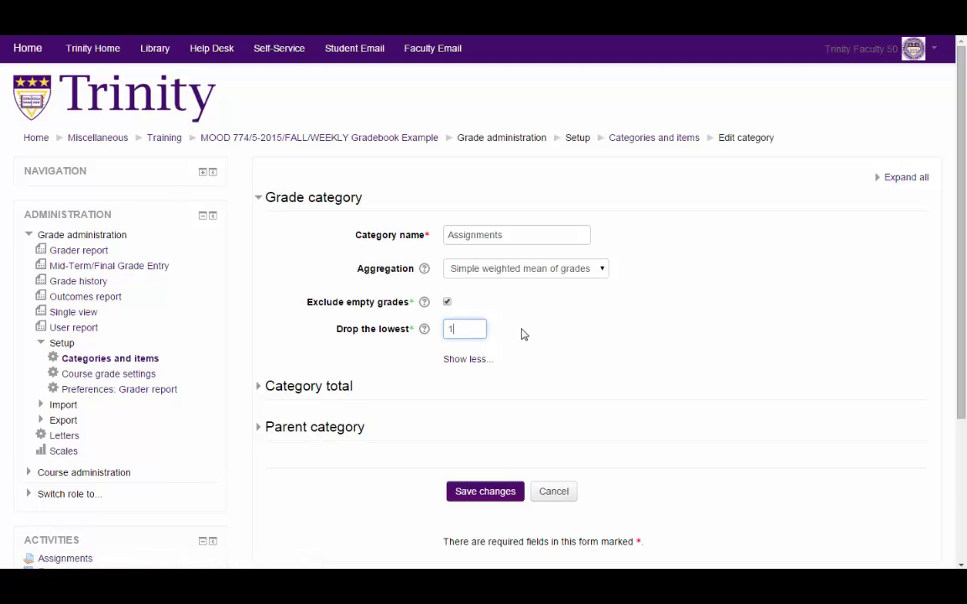
text(1)
Change the Assignments category's aggregation to Mean of grades and save the category settings
click(472, 307)
click(602, 269)
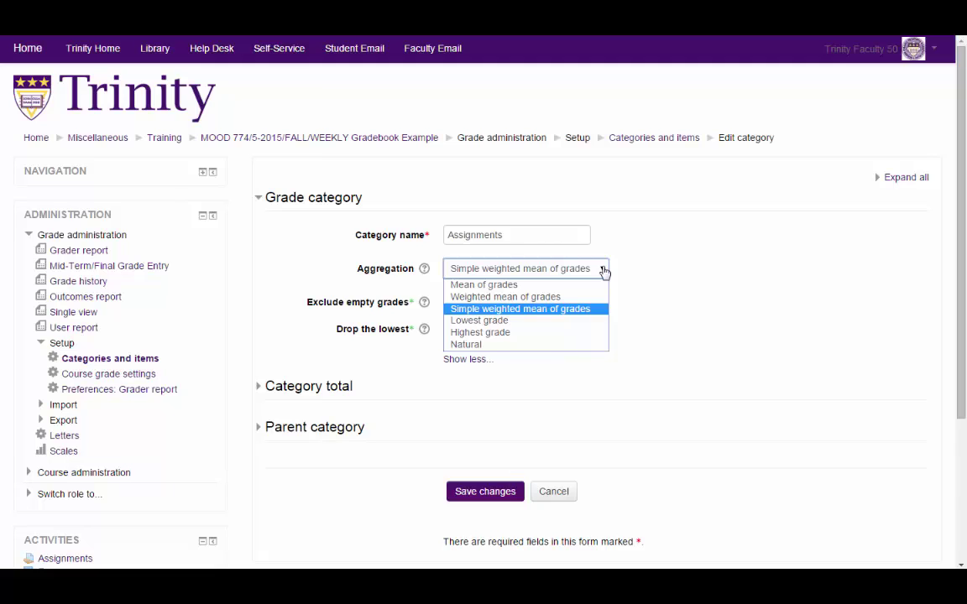
click(594, 286)
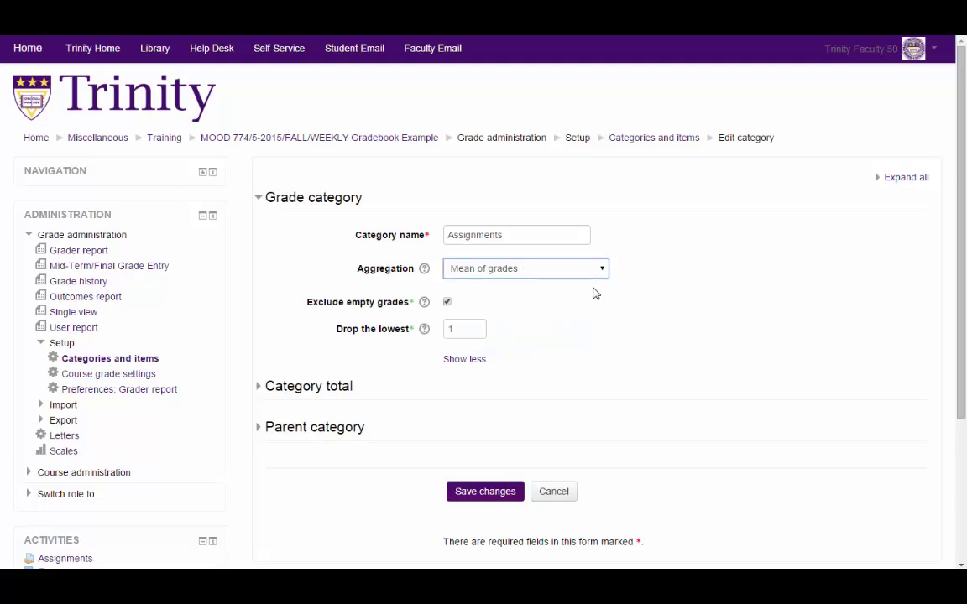
click(480, 497)
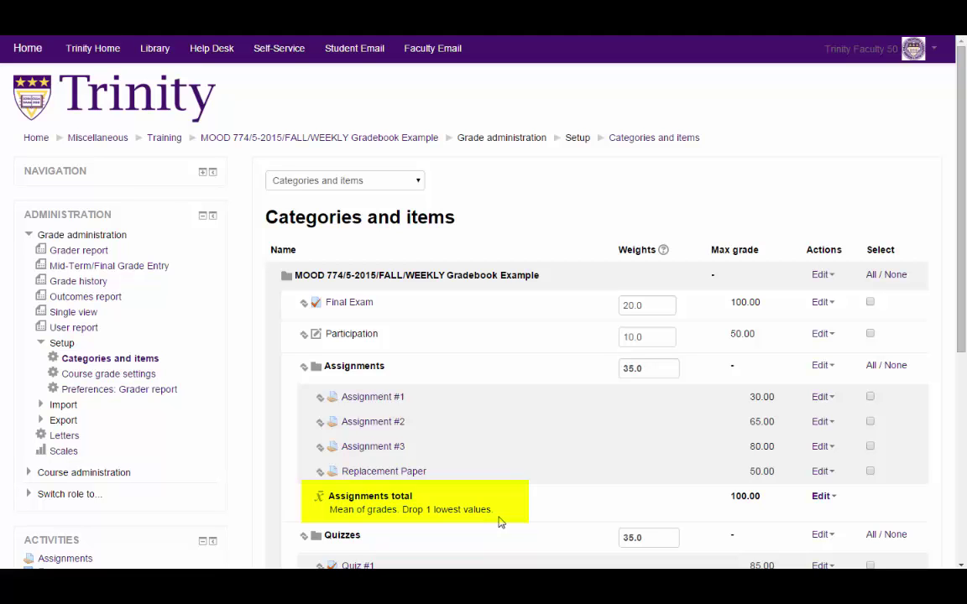
scroll(520, 527, down, 3)
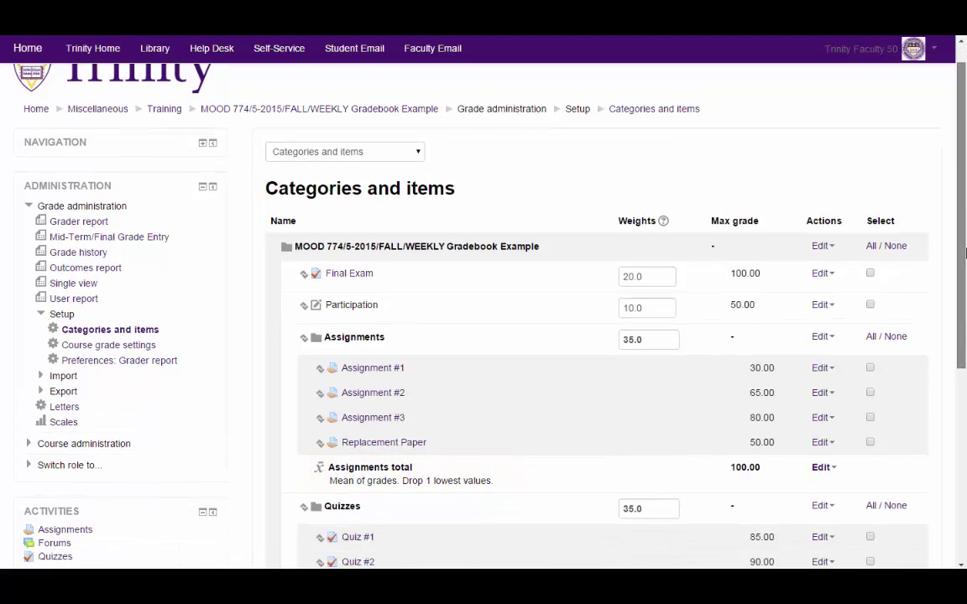
drag(965, 302, 965, 325)
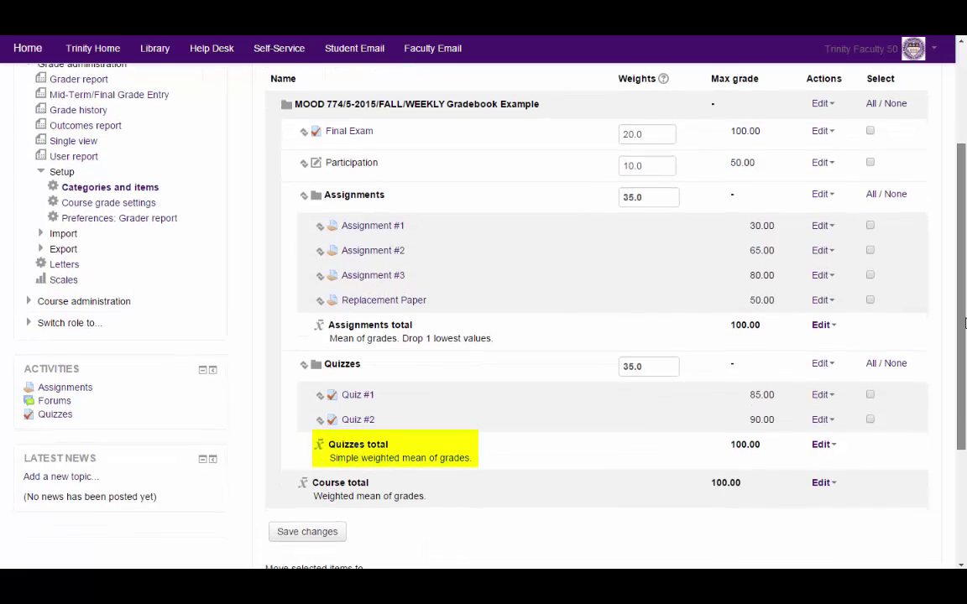